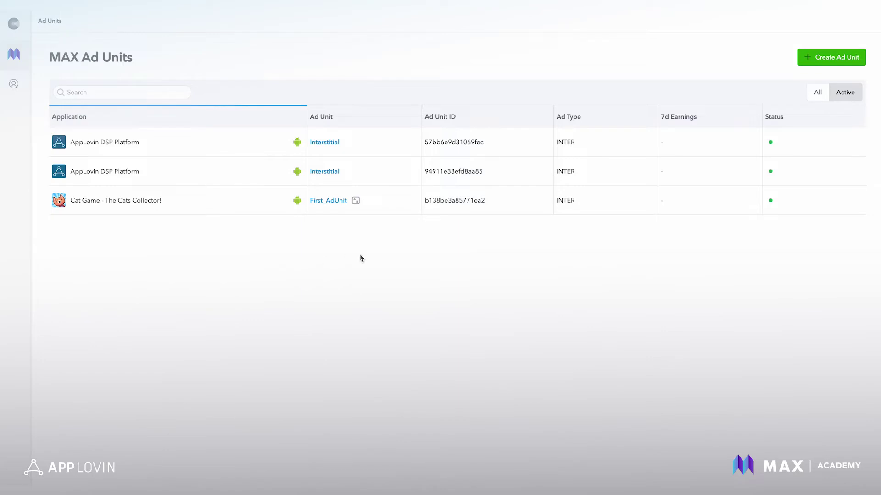
- Open the first Interstitial ad unit's settings to reach its Default Waterfall bidders
click(326, 142)
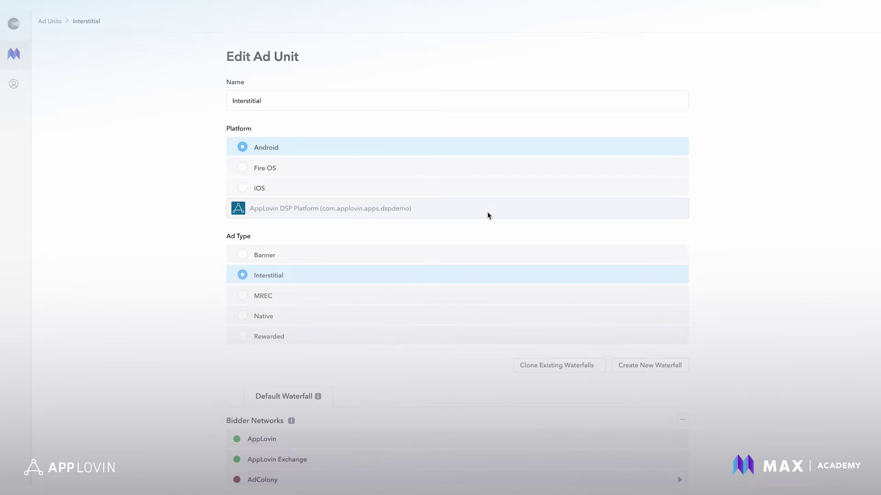
scroll(487, 213, down, 1)
scroll(488, 213, down, 1)
scroll(487, 212, down, 1)
scroll(488, 215, down, 1)
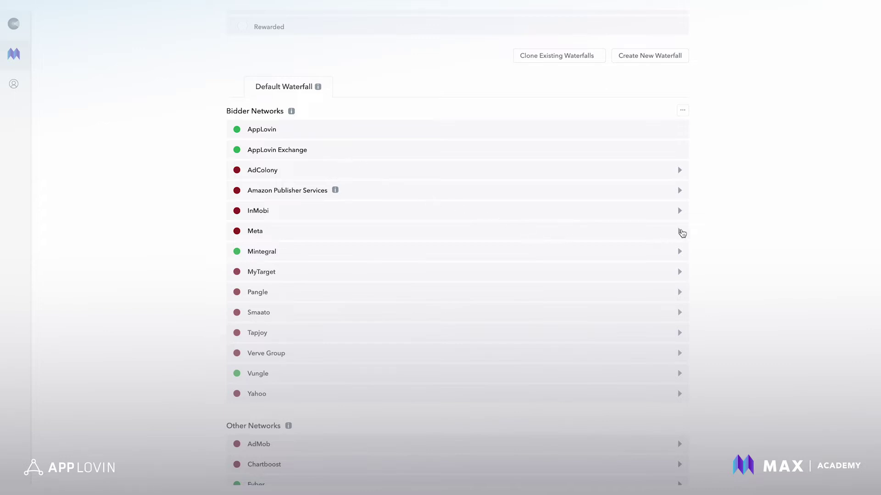
- Enable the Meta bidder and paste in its placement ID
click(679, 232)
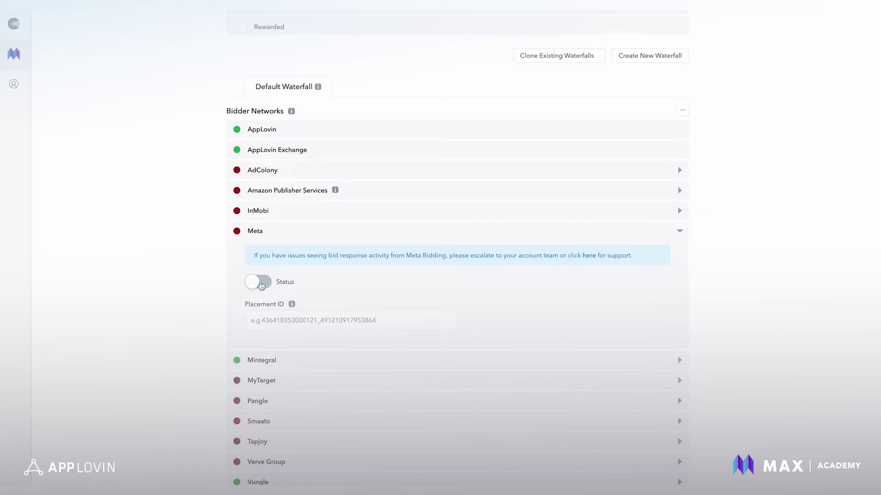
click(261, 286)
click(279, 325)
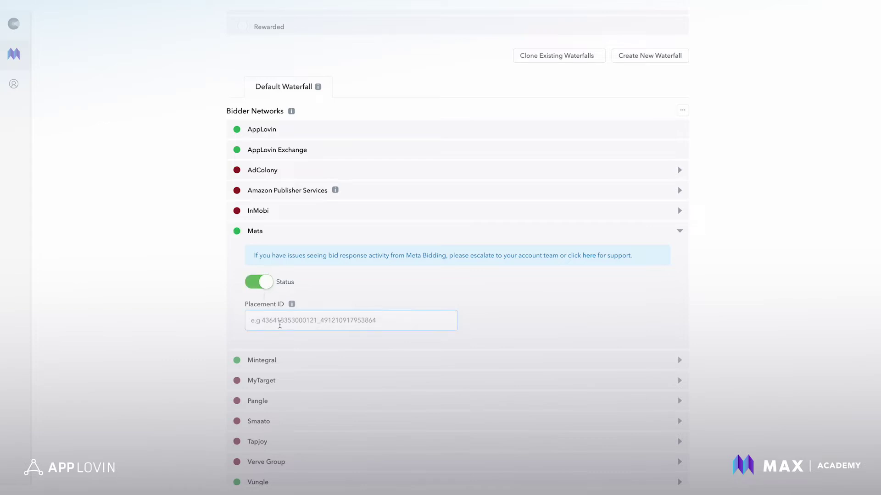
key(ctrl+v)
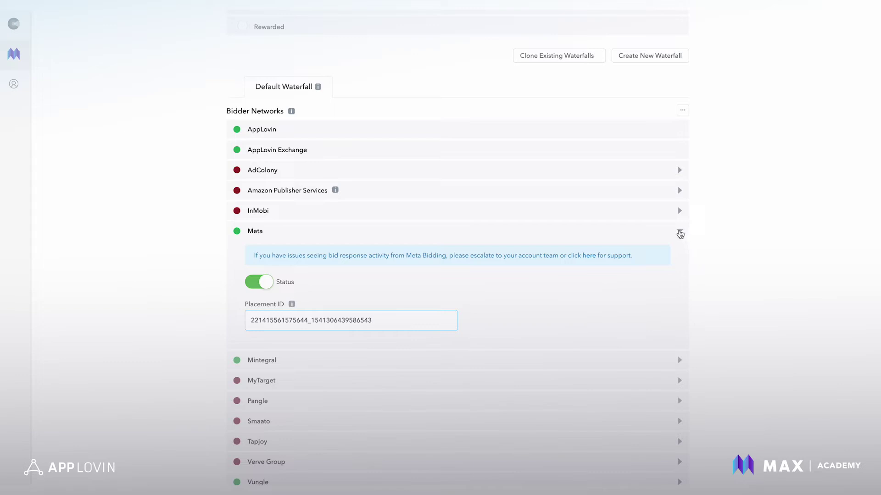
click(679, 232)
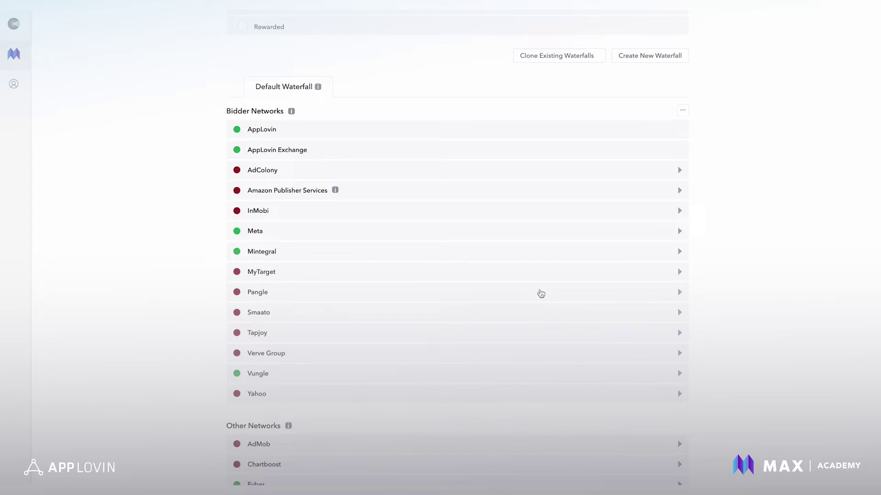
- Expand Pangle, then open and cancel its Auto-populate Pangle Credentials form
click(540, 296)
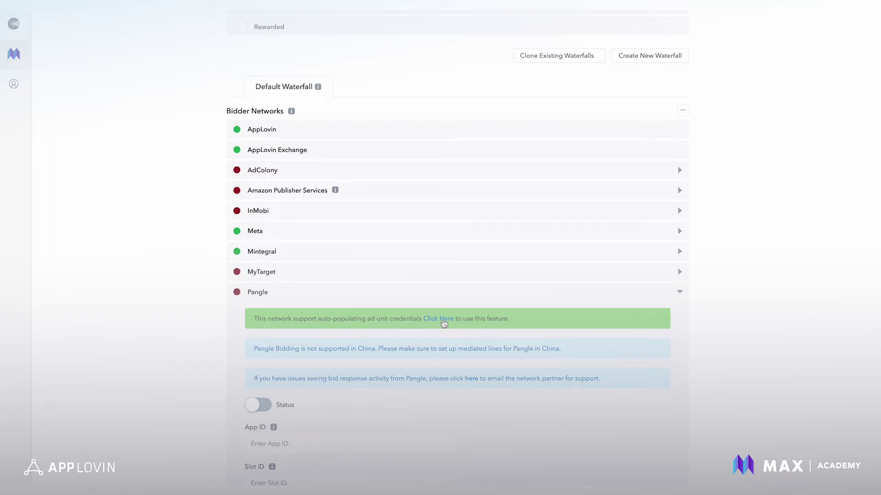
click(439, 319)
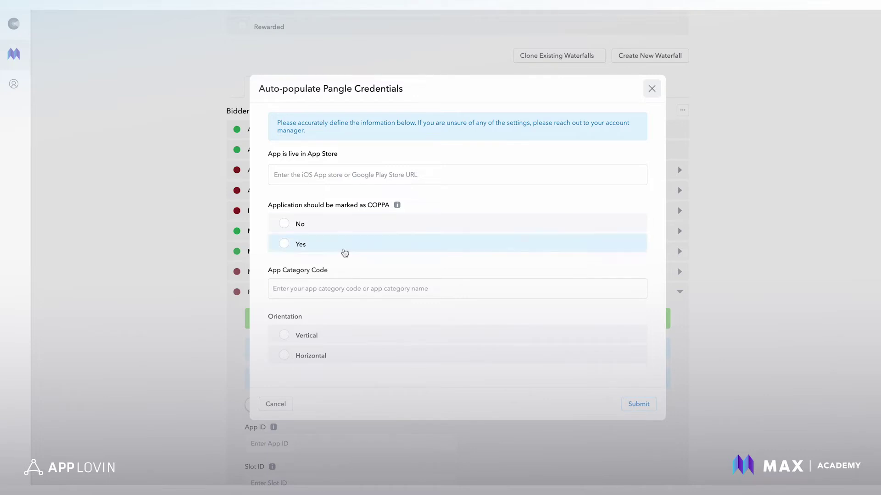
click(651, 90)
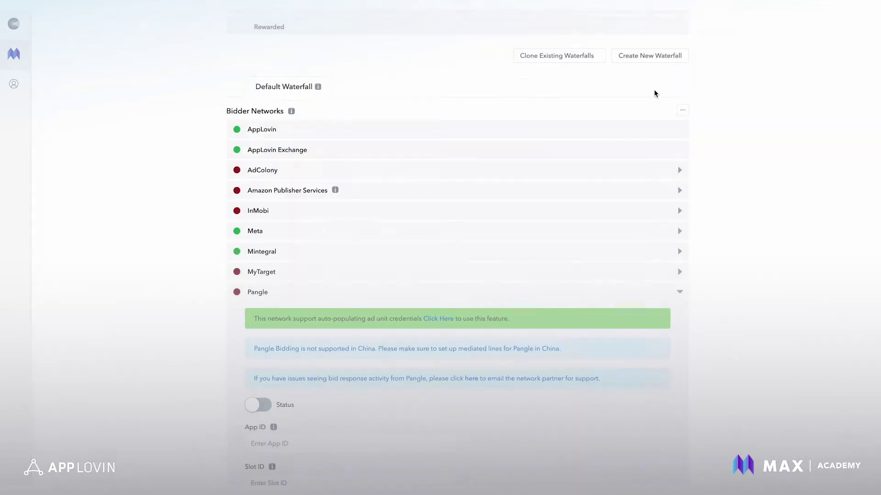
scroll(757, 237, down, 1)
- Collapse the Pangle bidder row
click(680, 274)
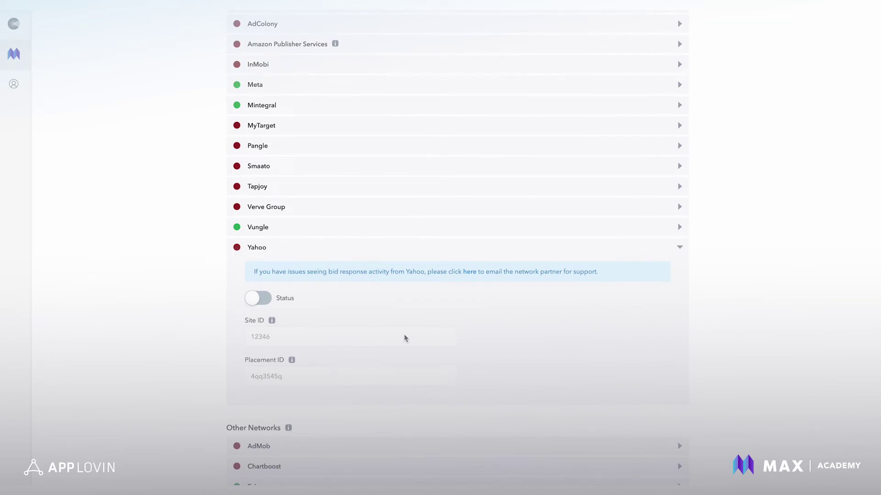
scroll(406, 338, up, 1)
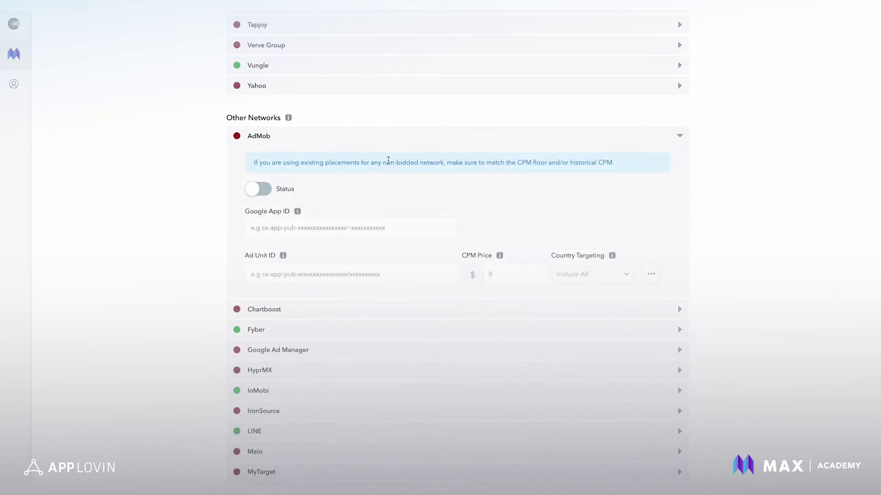
- Enable AdMob with the suggested Google App ID and ad unit 4qq3545q, clearing the zero CPM price
click(255, 196)
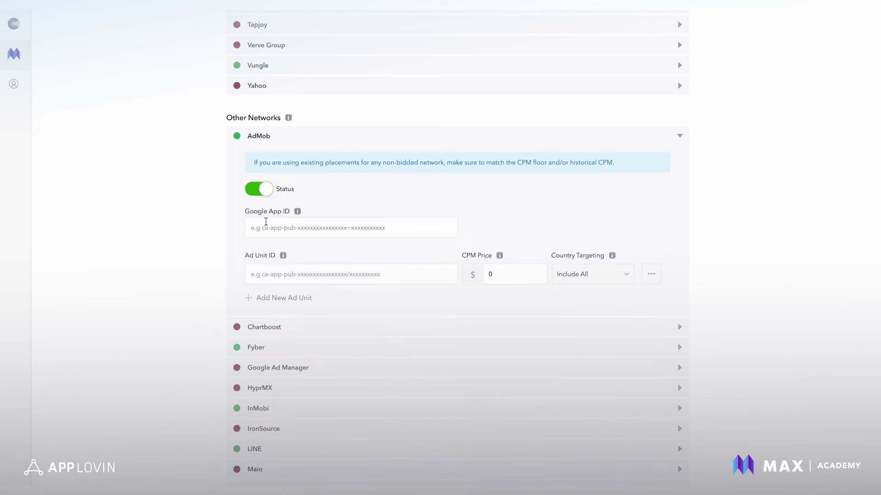
click(267, 228)
click(356, 261)
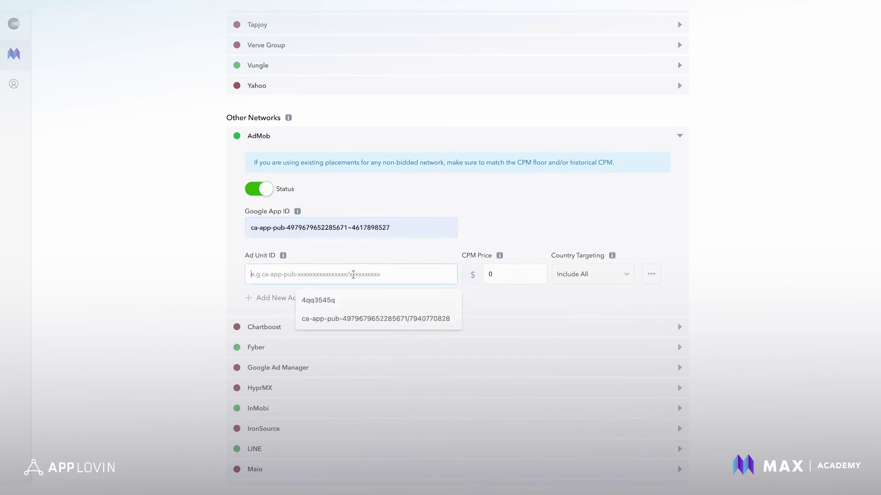
click(359, 296)
click(502, 273)
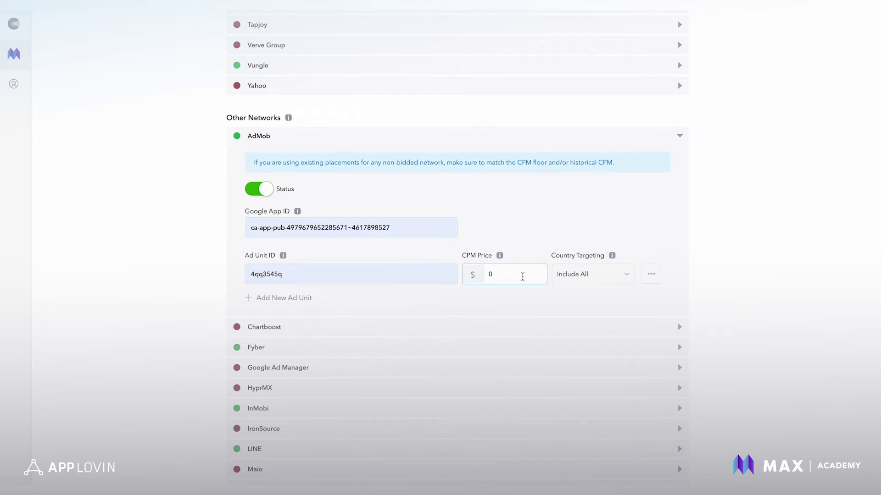
key(BackSpace)
text(5)
- Add a second, empty AdMob ad unit row
click(300, 299)
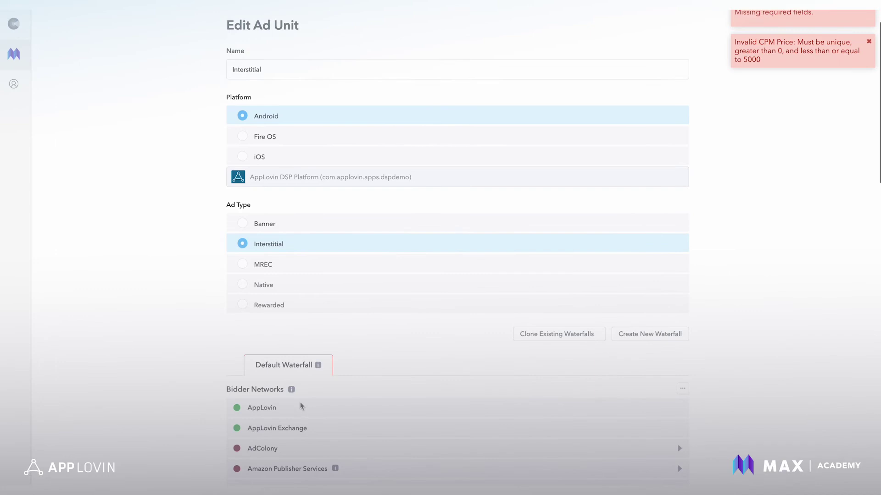
scroll(301, 406, down, 3)
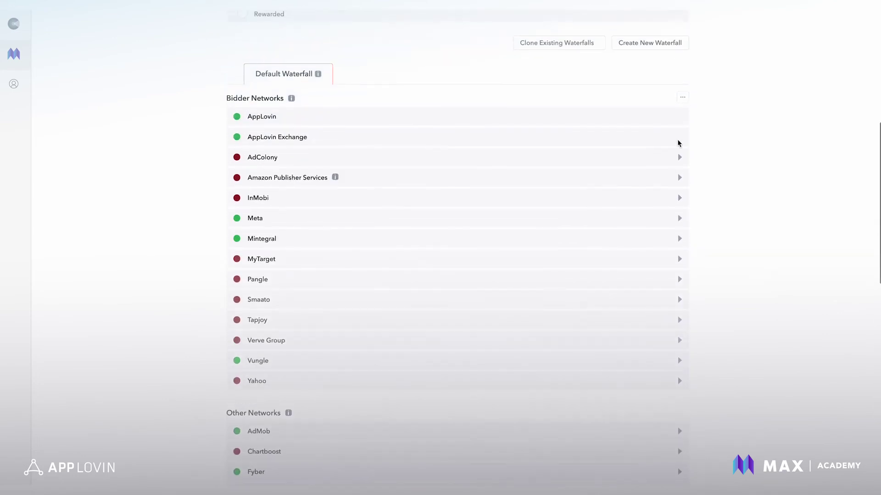
scroll(679, 202, down, 3)
- Permanently remove the empty second AdMob ad unit row
click(679, 234)
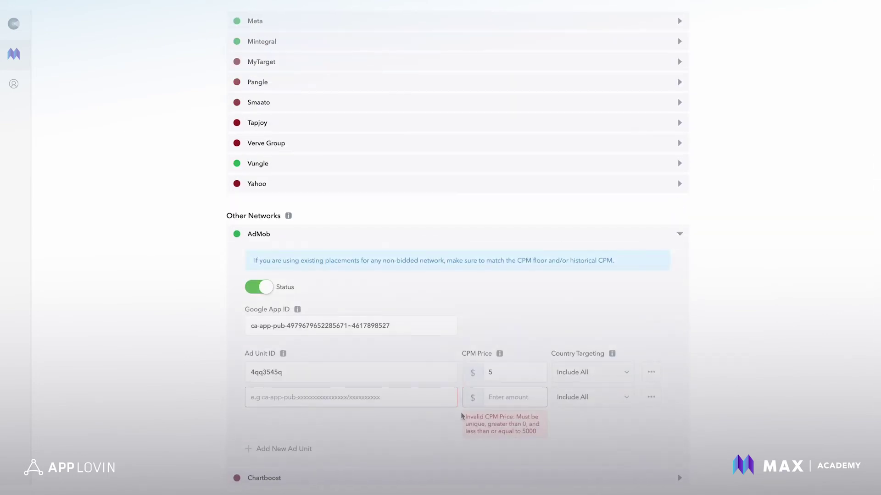
click(650, 399)
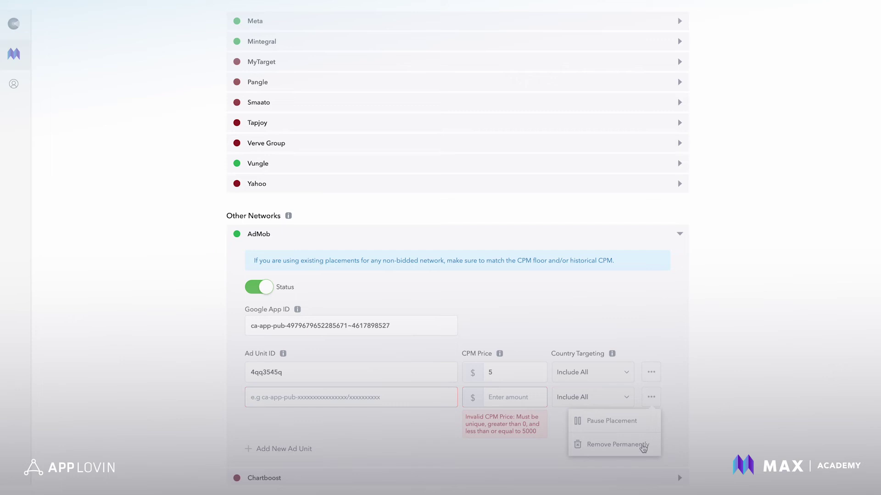
click(643, 447)
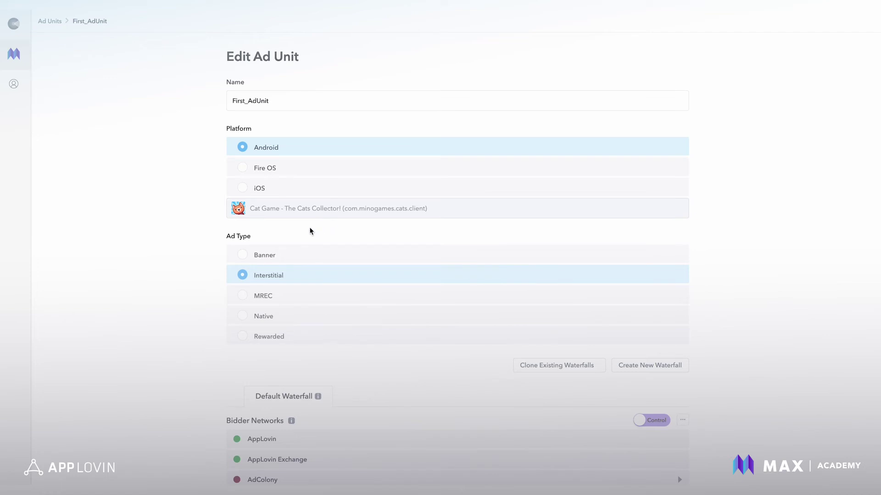
scroll(309, 231, down, 1)
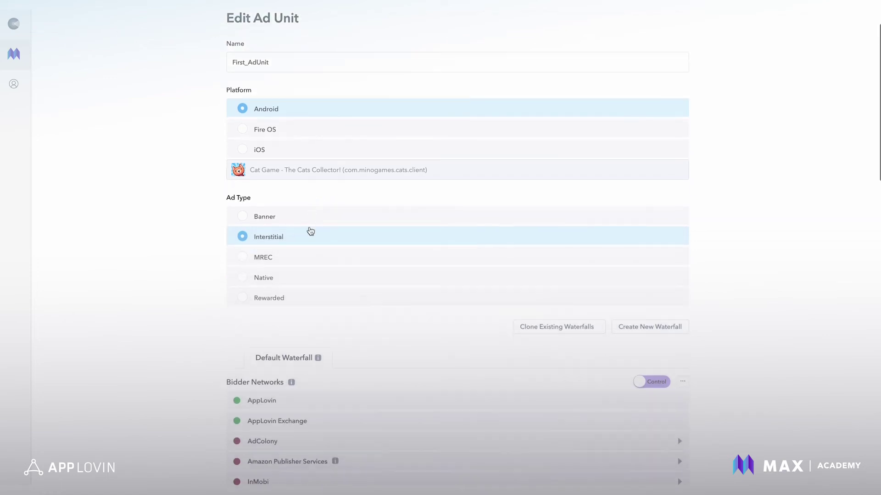
scroll(309, 232, down, 2)
scroll(310, 231, down, 1)
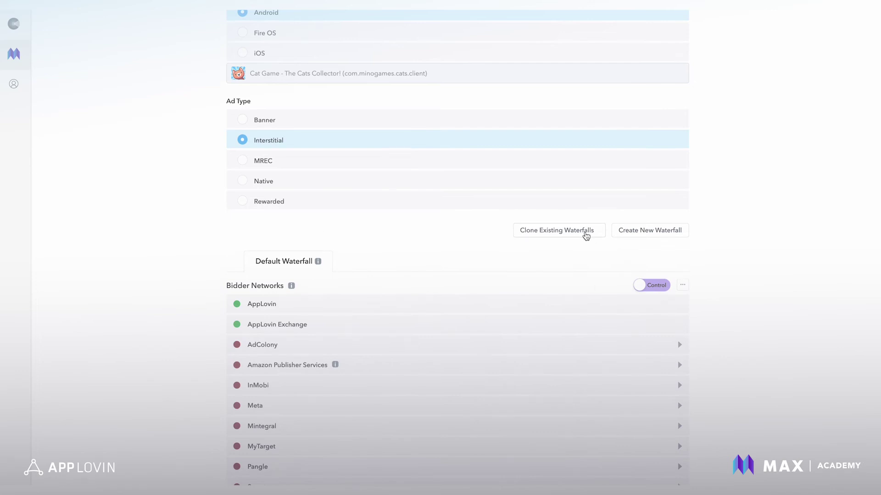
- Clone the AppLovin DSP Platform Interstitial waterfall with network placement IDs into First_AdUnit
click(586, 236)
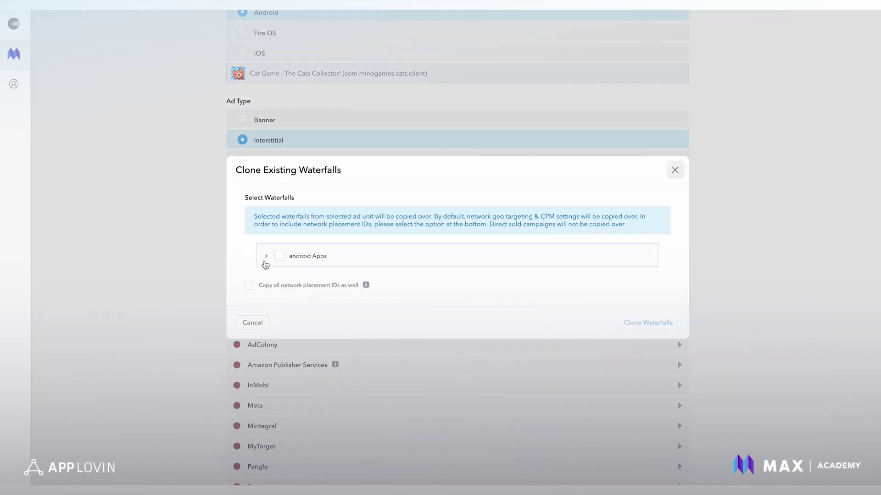
click(264, 259)
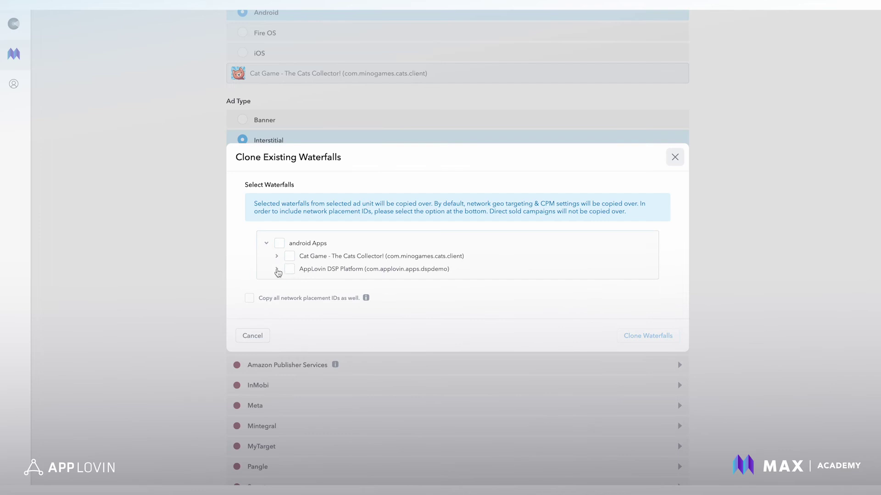
click(276, 269)
click(299, 270)
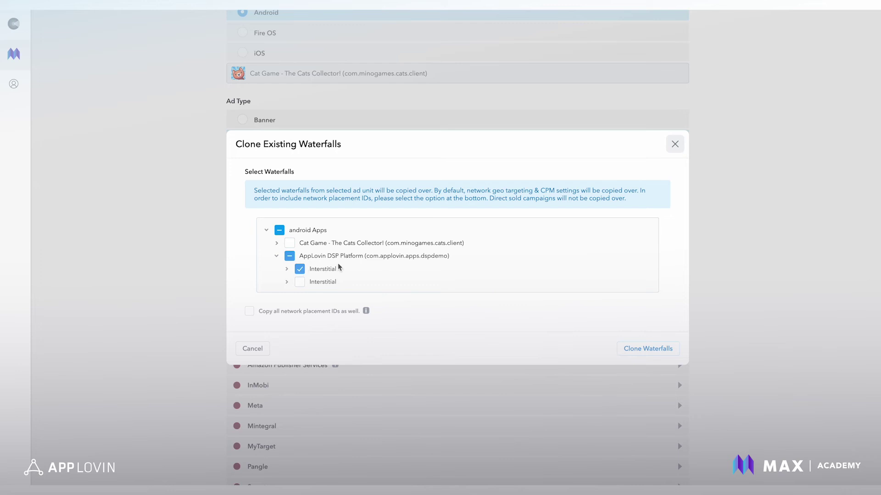
click(250, 312)
click(665, 355)
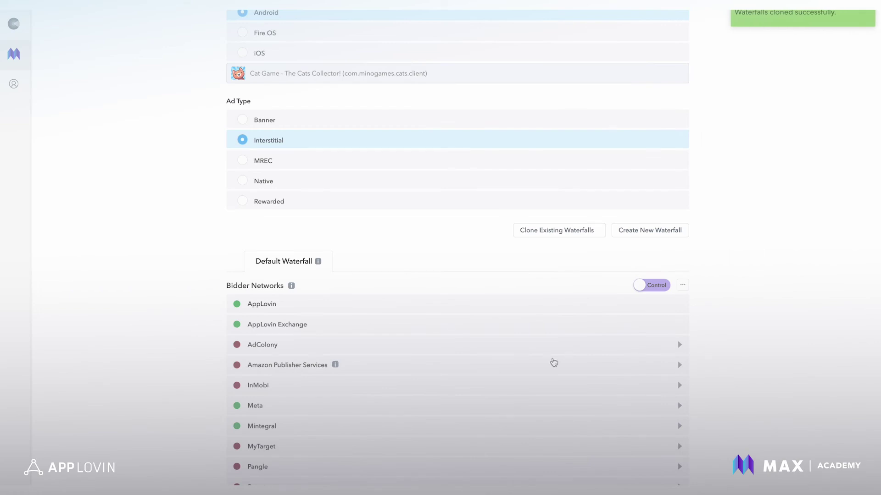
scroll(639, 378, down, 2)
scroll(535, 328, down, 2)
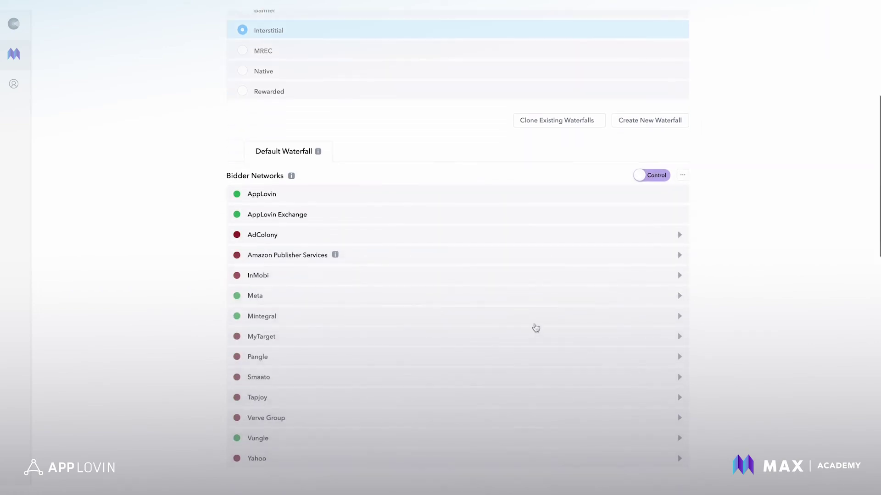
scroll(441, 272, down, 2)
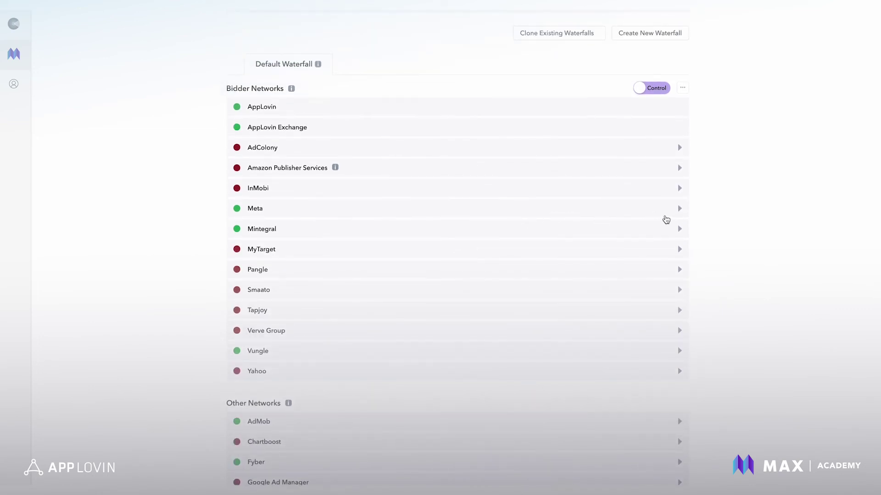
- Expand the Meta and Mintegral bidders and begin entering Mintegral's App Key
click(674, 216)
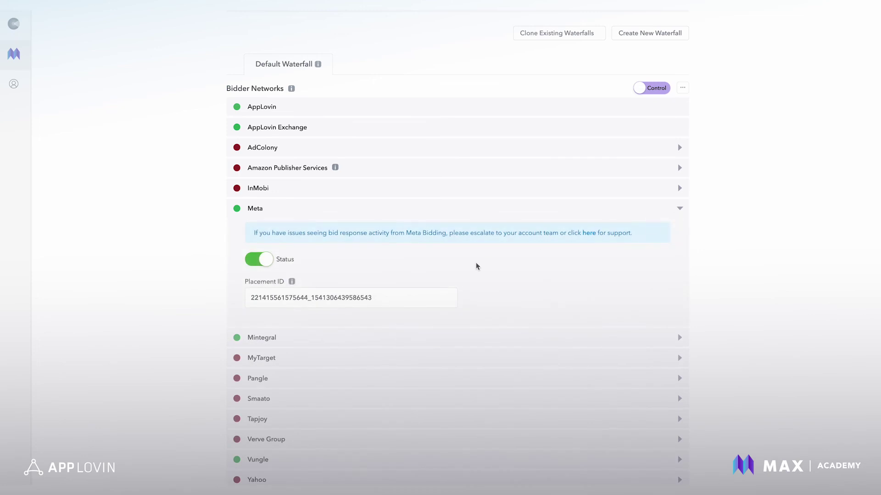
click(679, 338)
scroll(741, 345, down, 3)
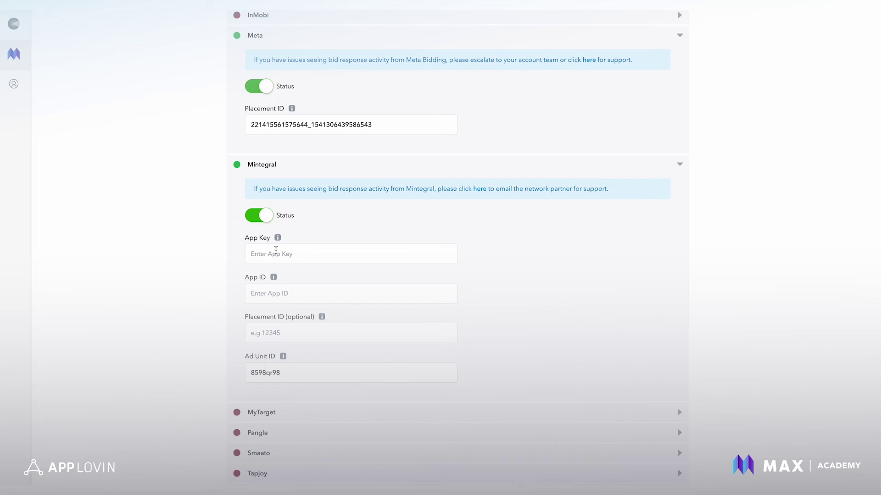
click(276, 250)
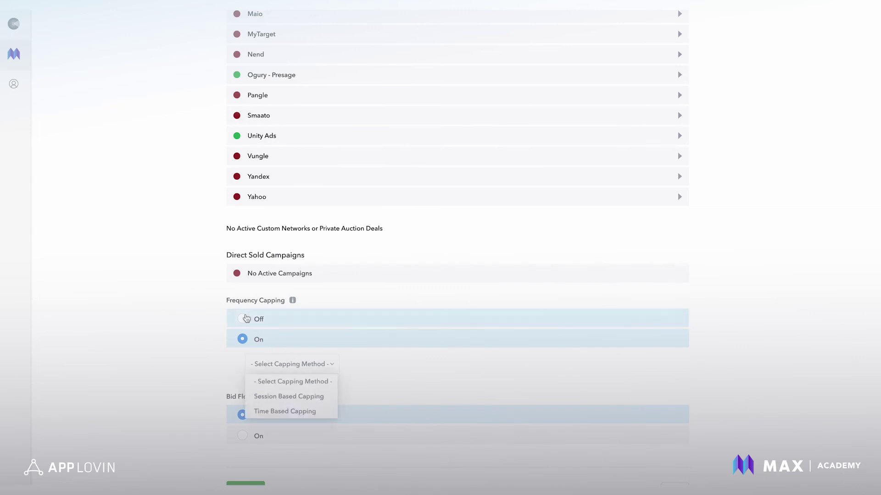
- Turn Frequency Capping and Bid Floor off and try saving First_AdUnit
click(176, 298)
click(256, 319)
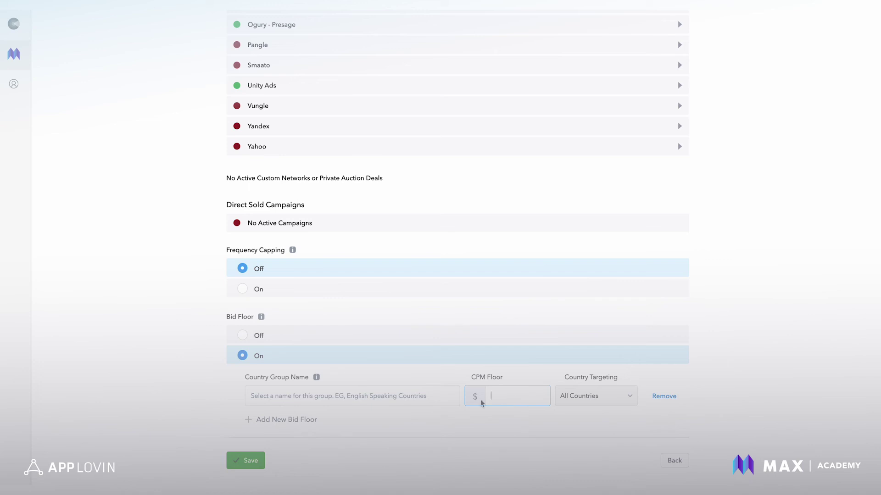
click(245, 335)
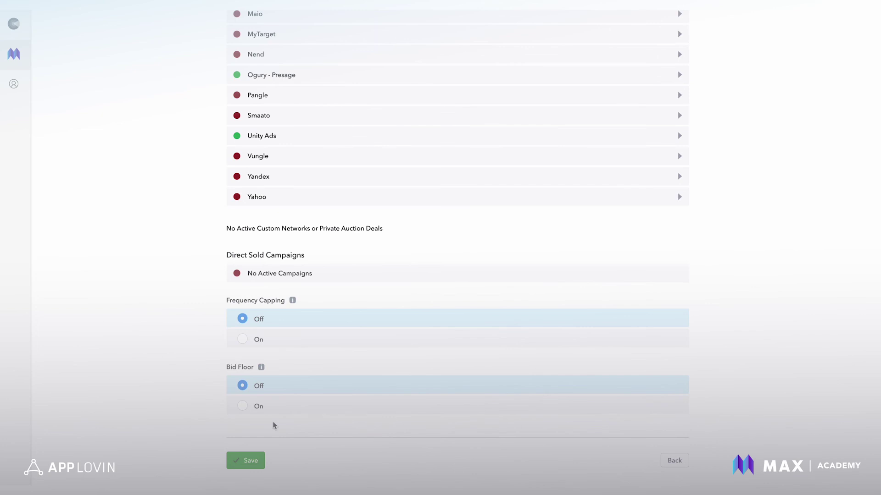
click(251, 467)
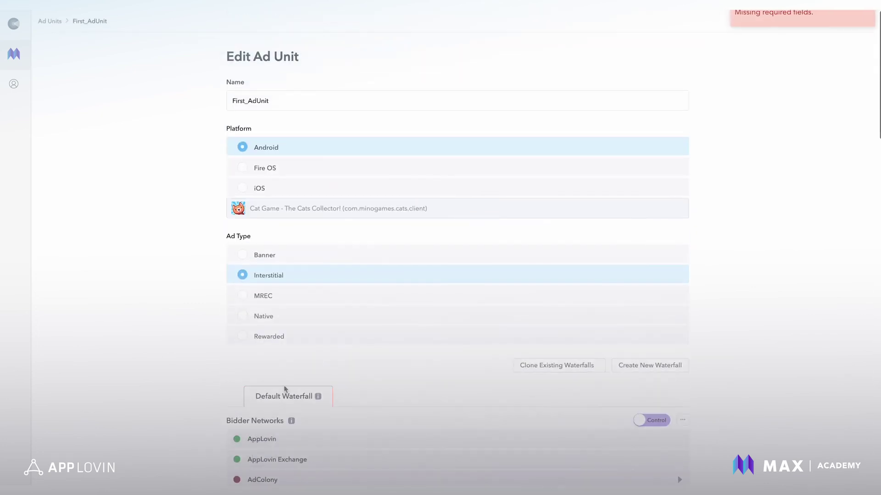
scroll(390, 310, down, 1)
scroll(443, 319, down, 2)
scroll(401, 337, down, 1)
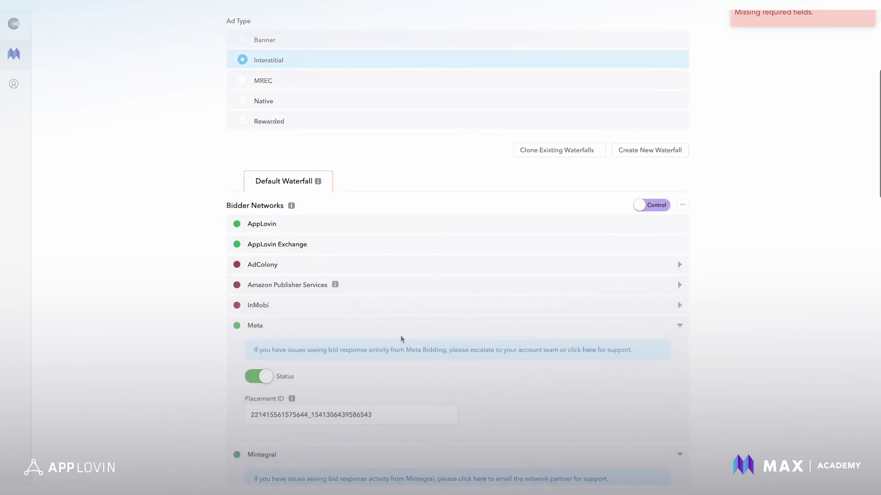
scroll(392, 350, down, 1)
scroll(382, 366, down, 1)
scroll(377, 372, down, 1)
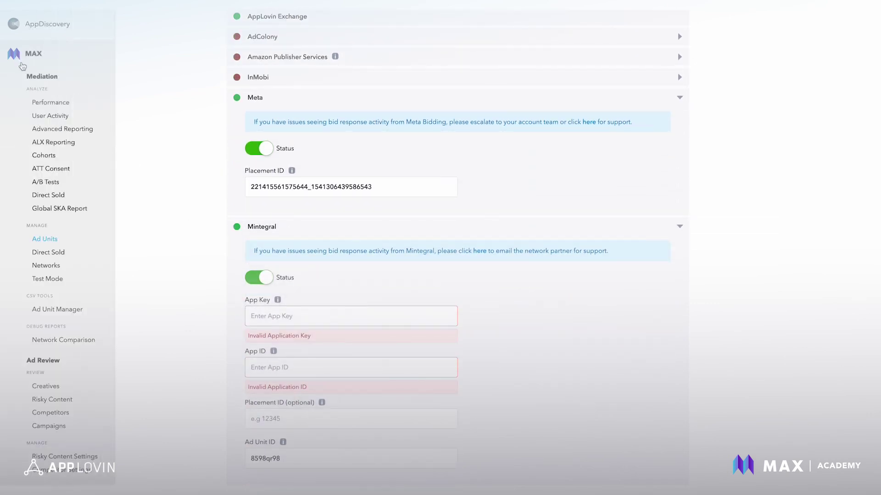
- Return to the MAX Ad Units list to see First_AdUnit alongside the interstitial units
click(51, 240)
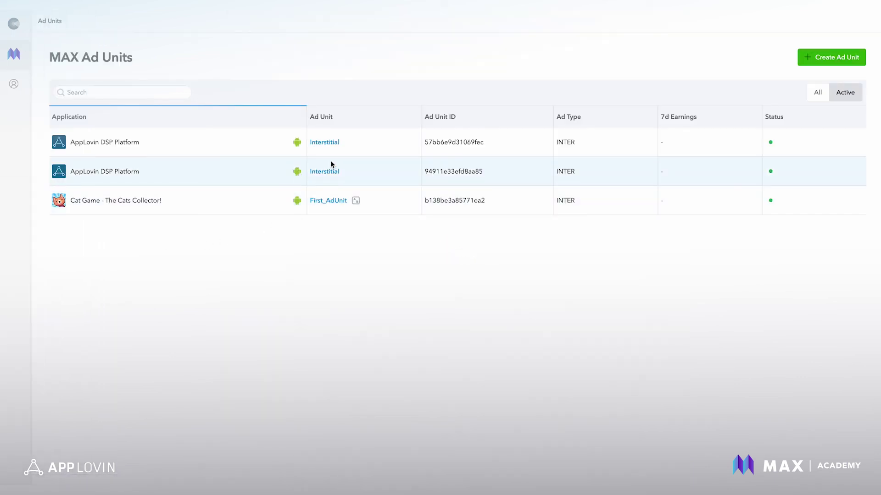
- Open the original Interstitial ad unit and its Default Waterfall's extra options menu
click(330, 143)
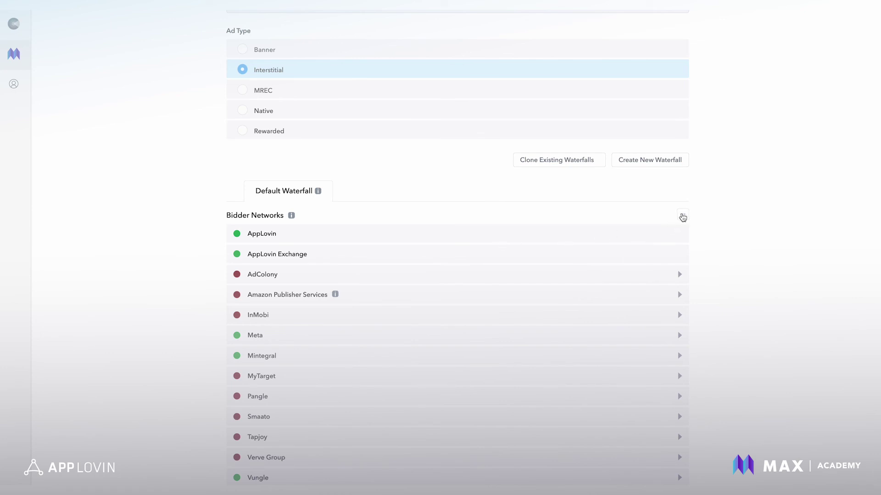
click(683, 218)
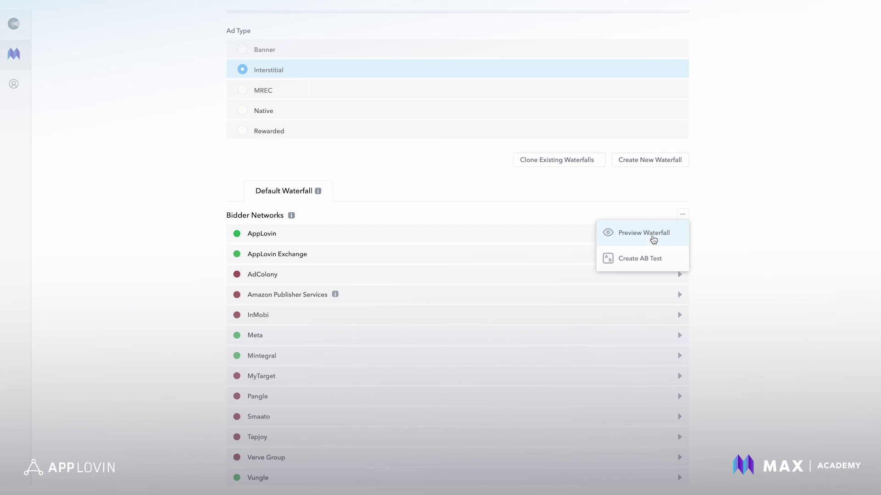
click(653, 240)
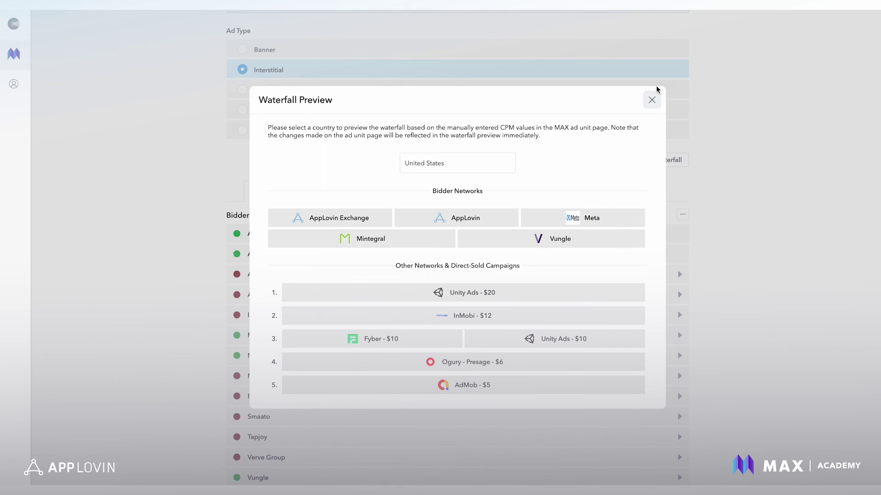
click(653, 102)
scroll(757, 148, down, 2)
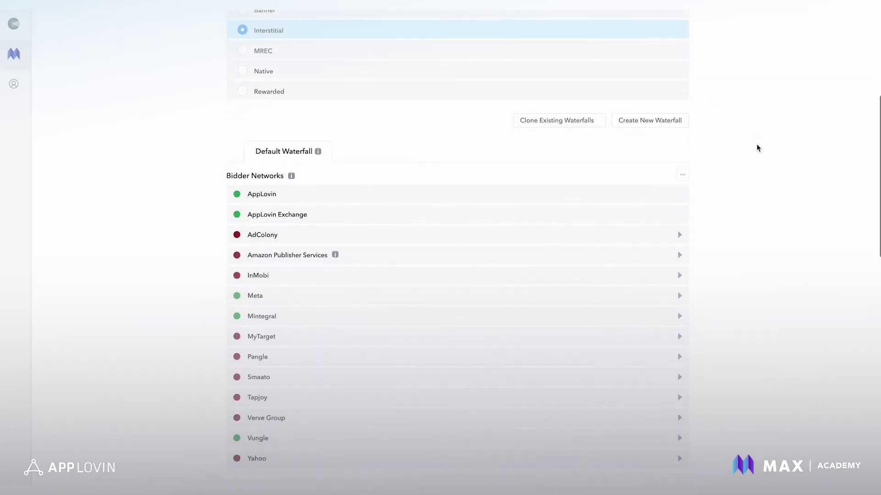